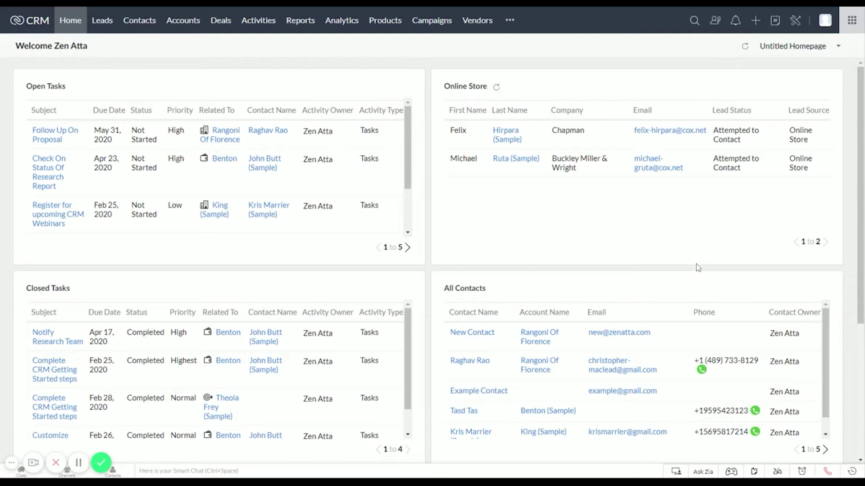
# Open Setup's Security Control Roles page showing Manager under CEO.
pyautogui.click(796, 28)
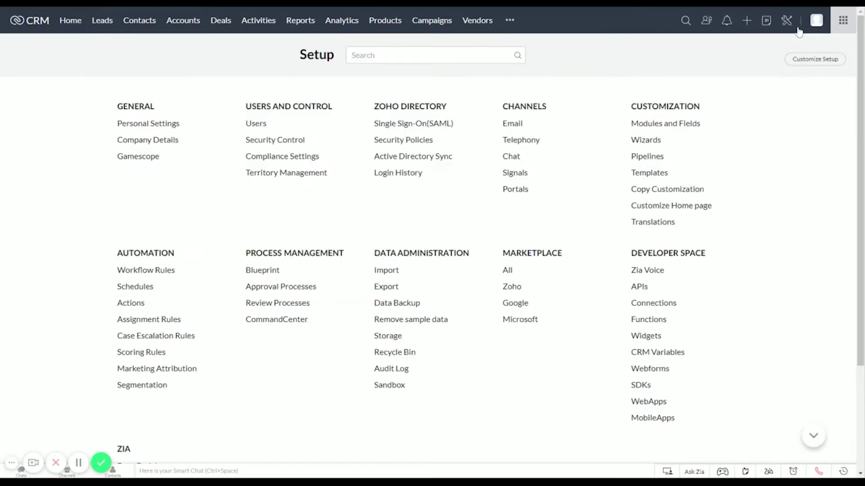
pyautogui.click(299, 140)
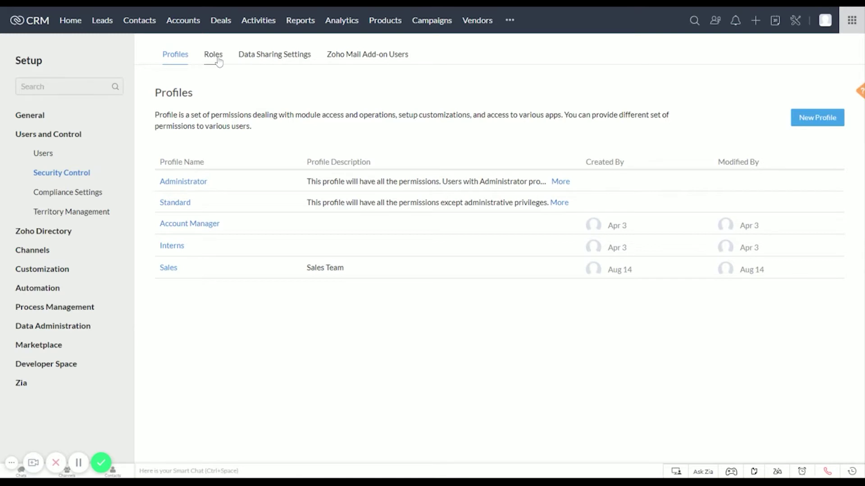
pyautogui.click(218, 61)
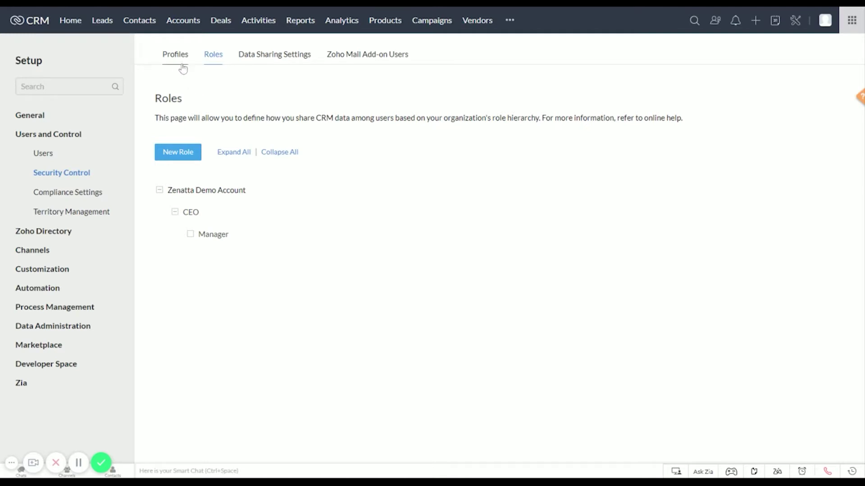
pyautogui.moveTo(227, 241)
pyautogui.moveTo(186, 210)
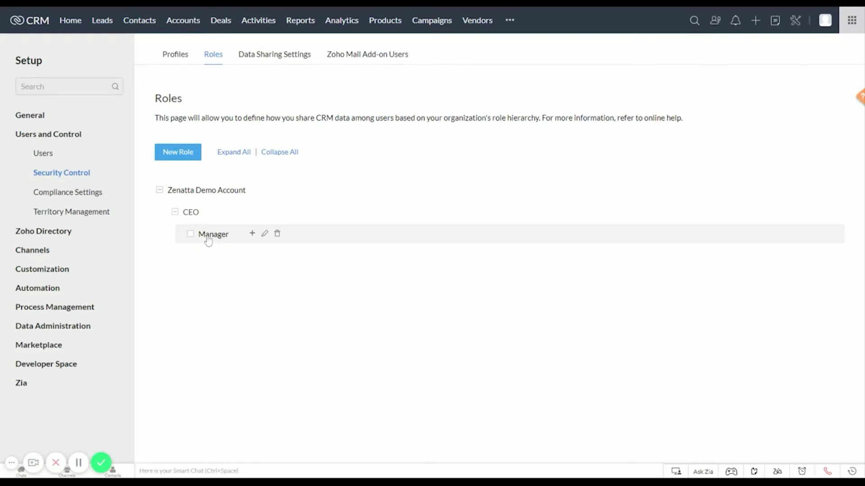
# Rename the Manager role to 'Sales Manager', save it, and return to the Roles hierarchy.
pyautogui.click(265, 234)
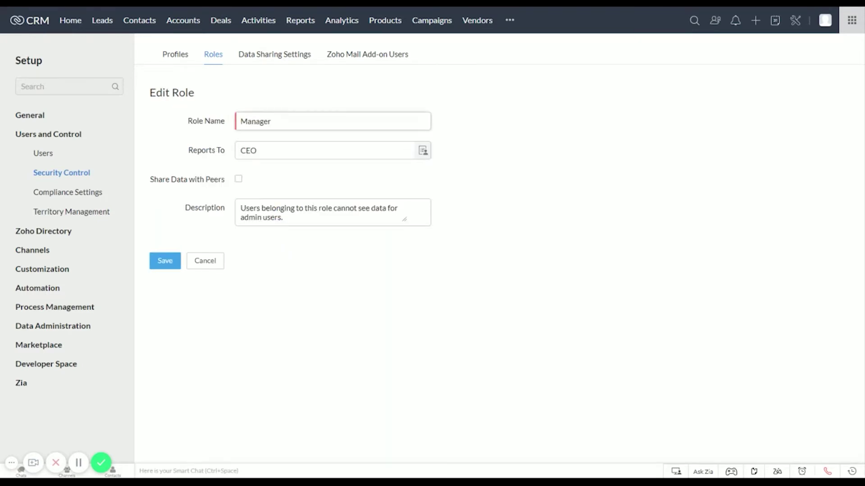
pyautogui.click(242, 126)
pyautogui.write('Sales')
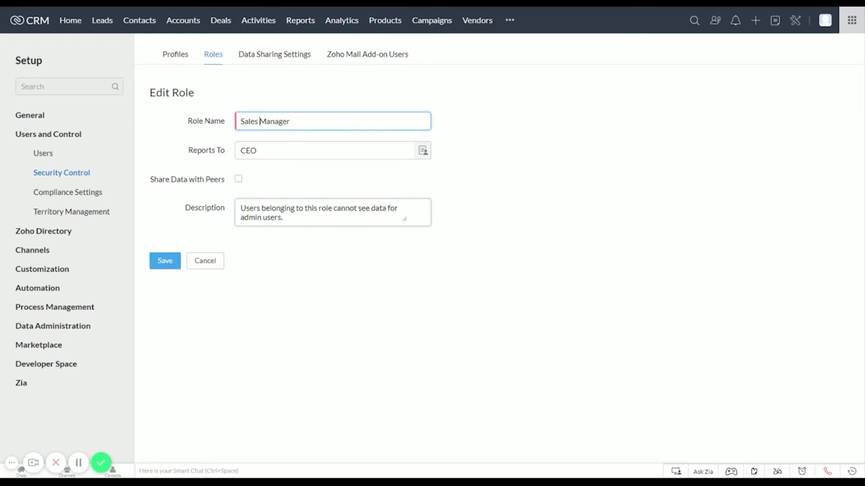
pyautogui.click(163, 263)
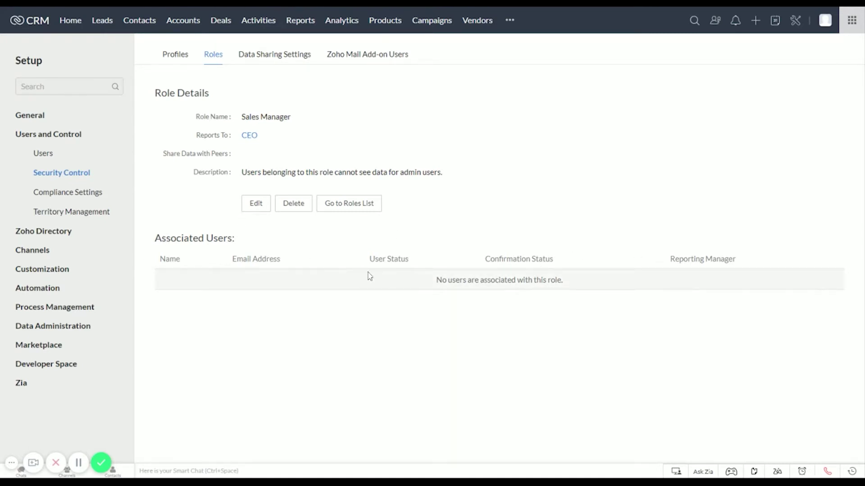
pyautogui.click(213, 55)
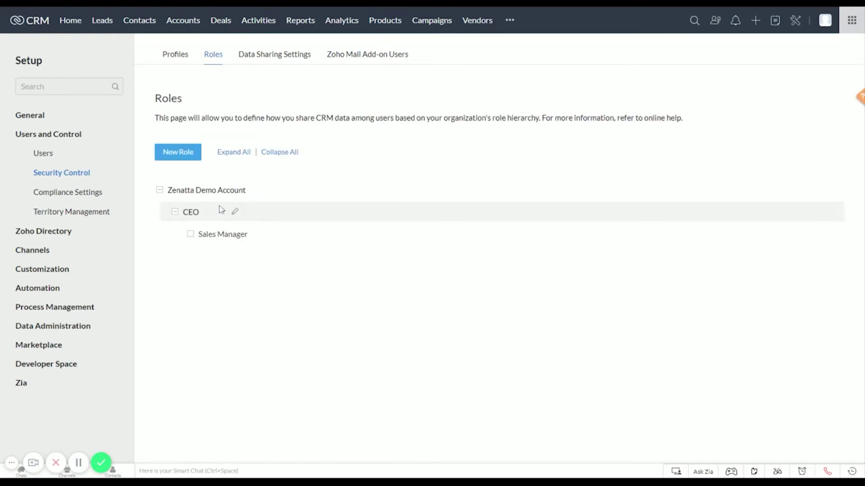
# Create a 'Sales Team' role reporting to Sales Manager with Share Data with Peers enabled.
pyautogui.click(183, 153)
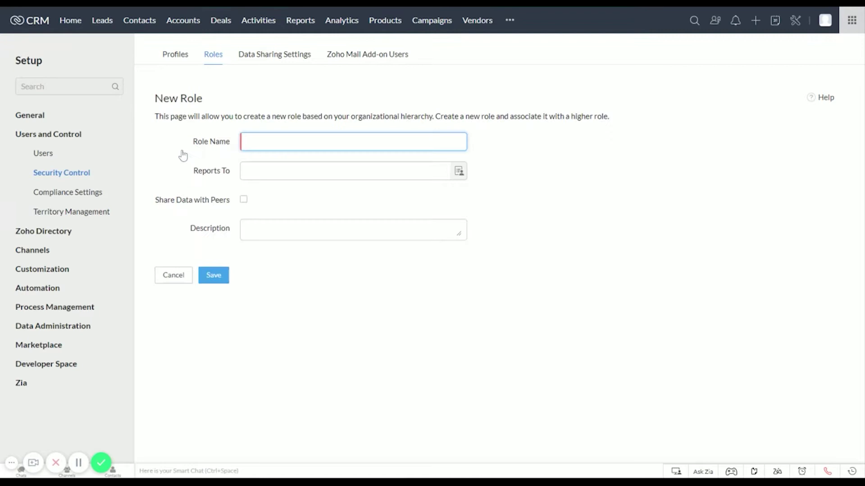
pyautogui.write('Sales TEa')
pyautogui.write('am')
pyautogui.click(259, 171)
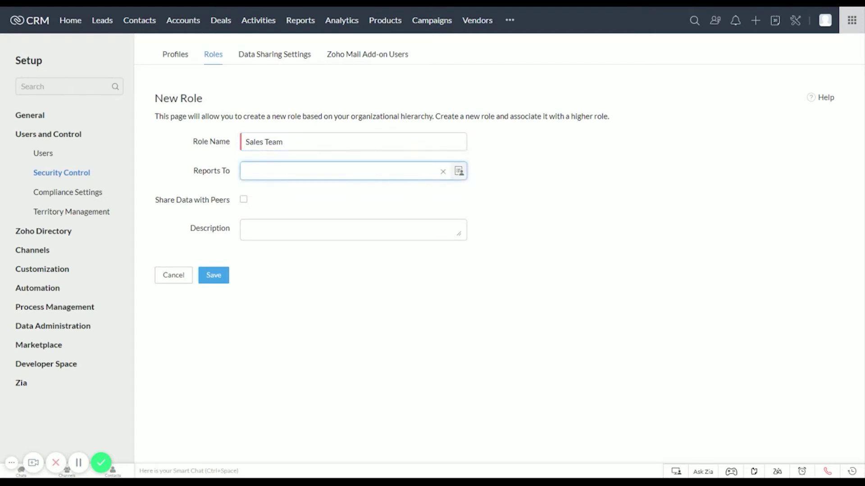
pyautogui.click(459, 171)
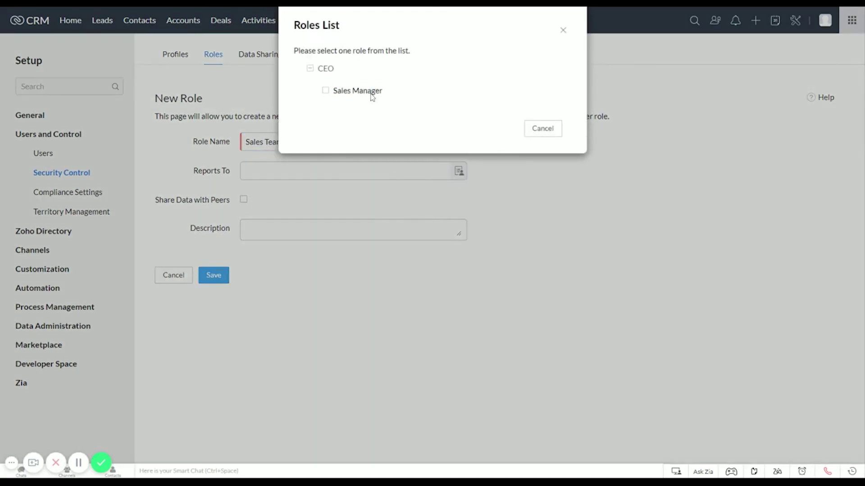
pyautogui.click(357, 91)
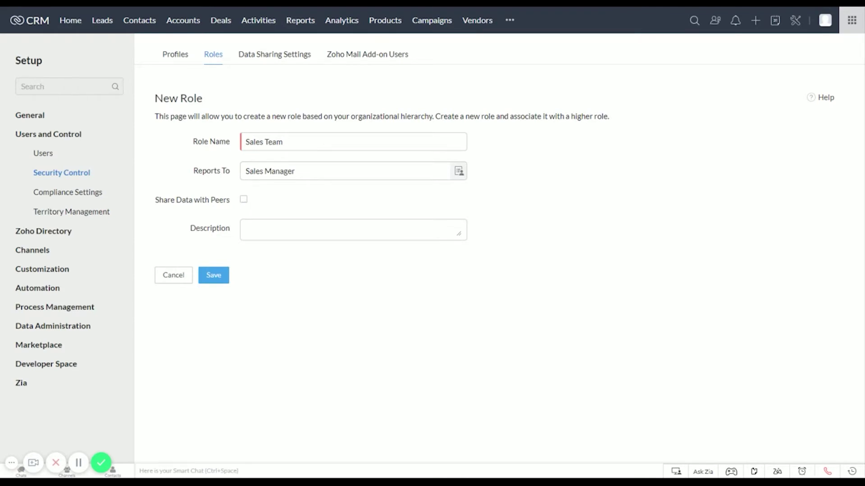
pyautogui.click(244, 200)
pyautogui.click(216, 275)
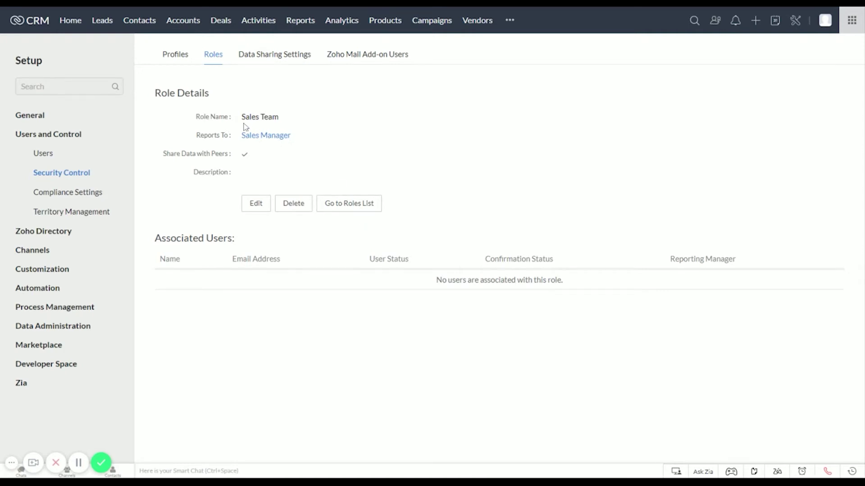
pyautogui.click(361, 215)
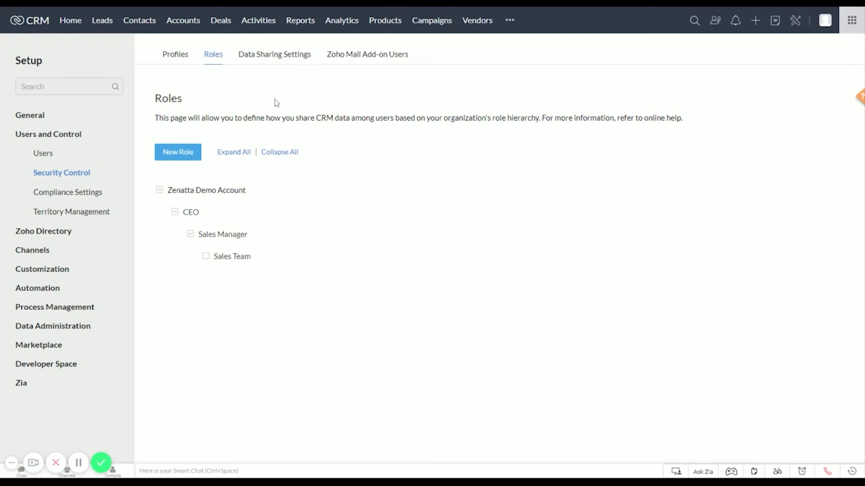
# Open Data Sharing Settings and scroll down to the Sharing Rules section.
pyautogui.click(270, 59)
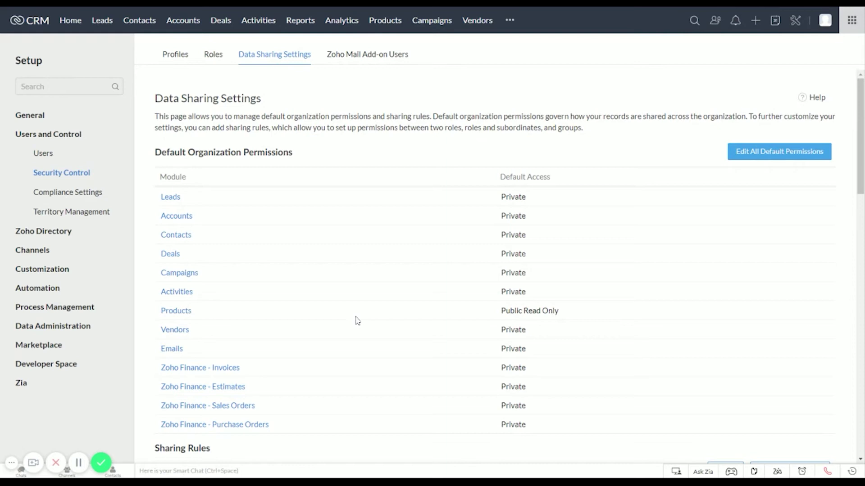
pyautogui.scroll(-5, 362, 258)
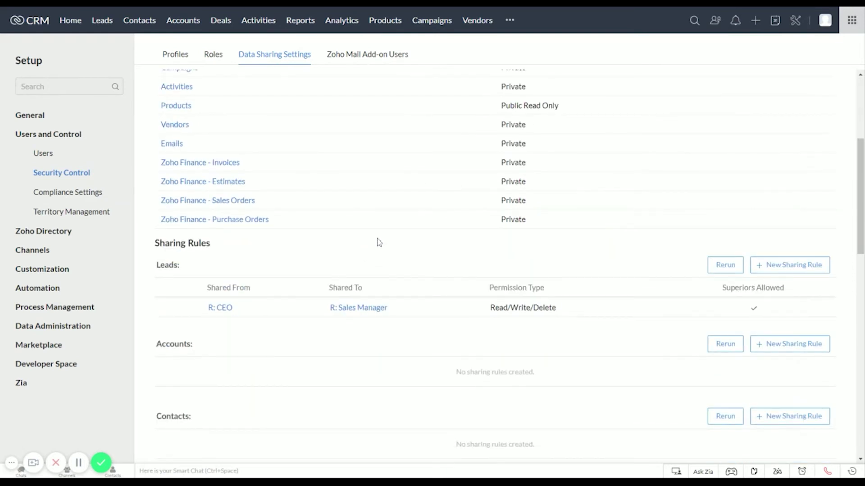
pyautogui.scroll(-3, 377, 241)
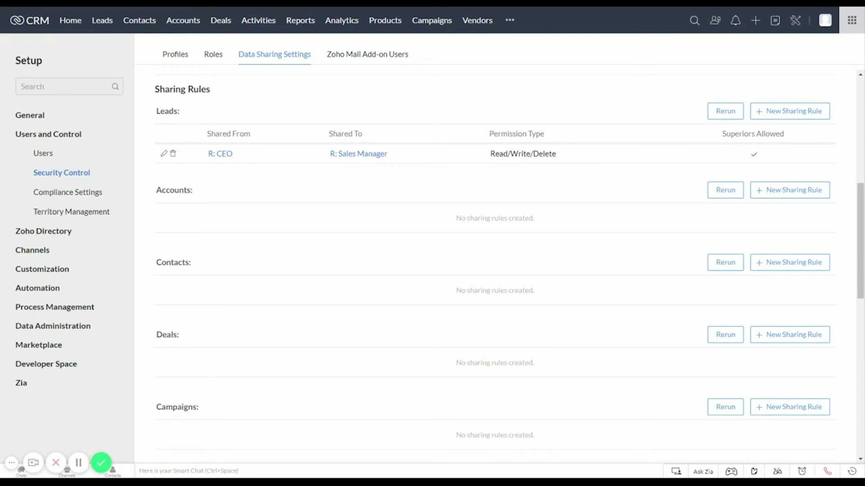
# Start a new Leads sharing rule from the Sales Manager role to the Sales Team role.
pyautogui.click(781, 113)
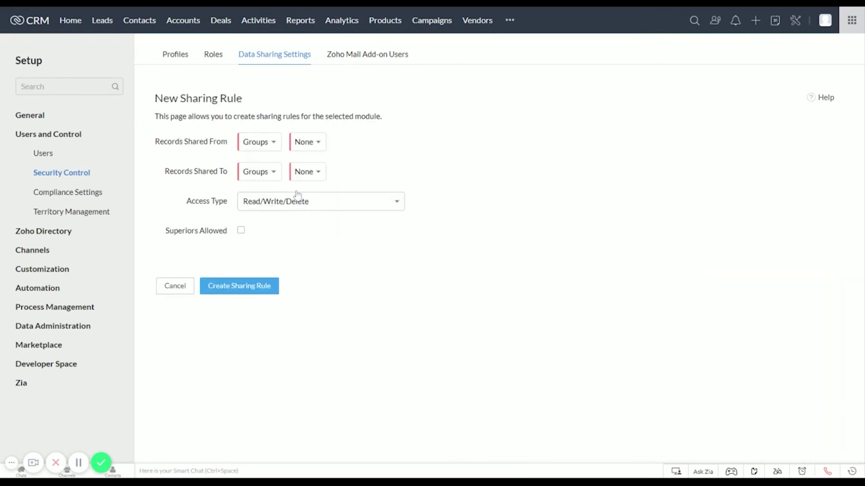
pyautogui.click(274, 143)
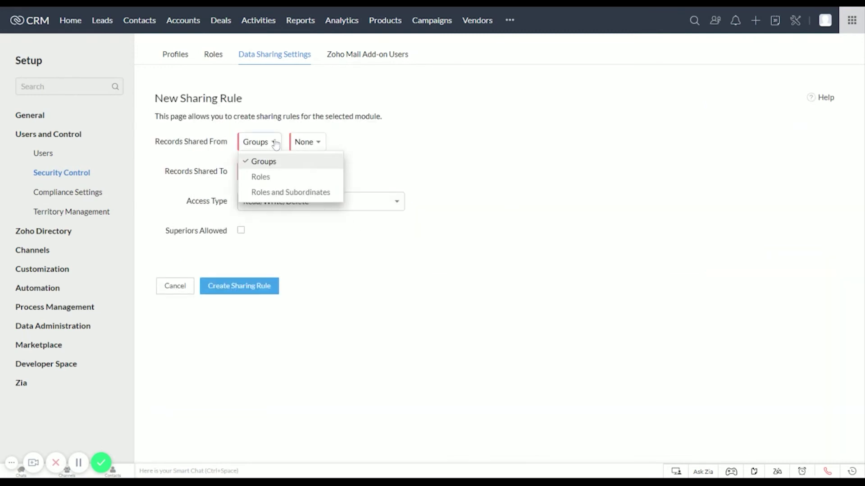
pyautogui.click(276, 178)
pyautogui.click(300, 143)
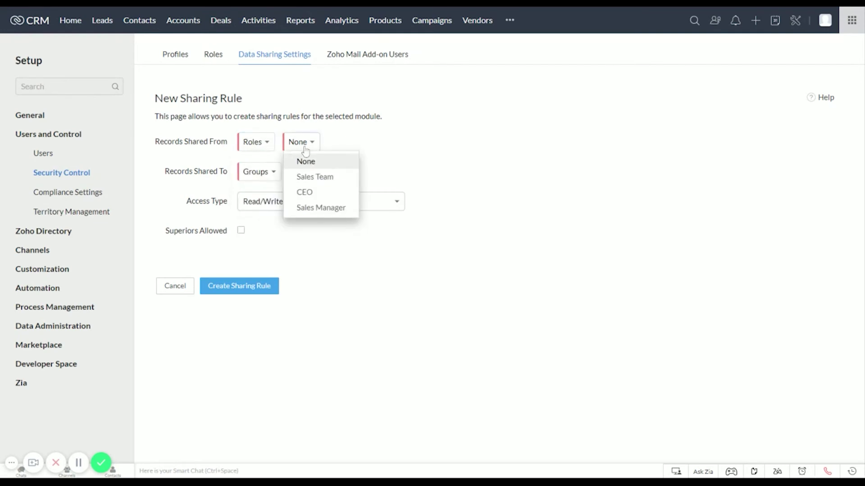
pyautogui.click(320, 210)
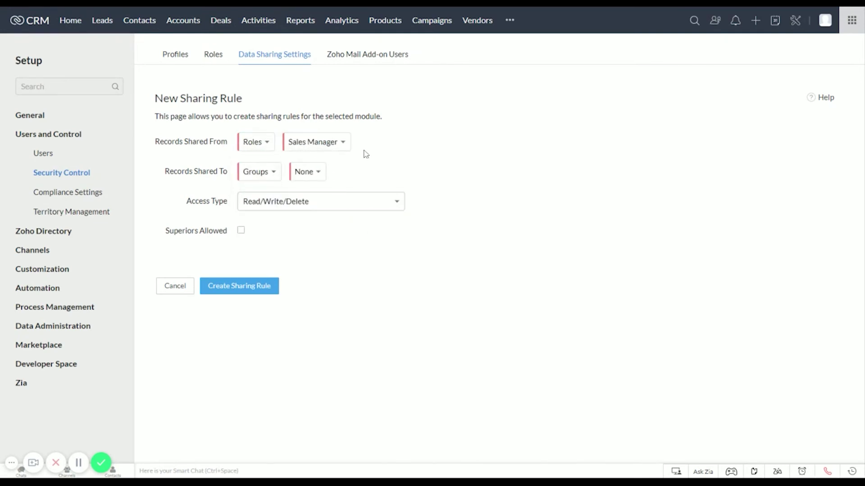
pyautogui.click(270, 179)
pyautogui.click(262, 207)
pyautogui.click(299, 172)
pyautogui.click(319, 207)
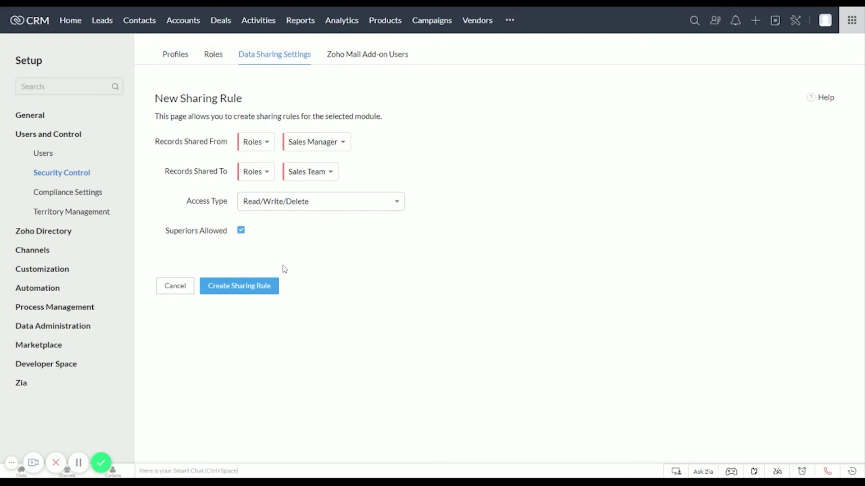
# Create the Read/Write/Delete Leads rule, superiors allowed, and return to the Roles hierarchy.
pyautogui.click(259, 292)
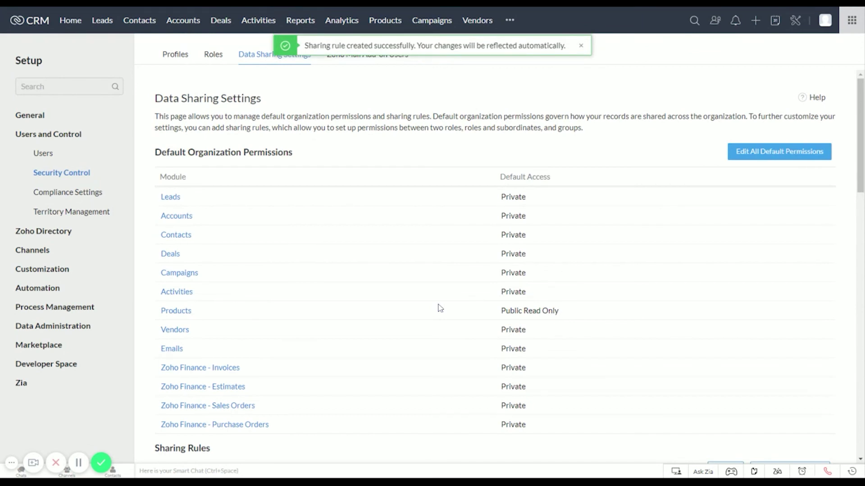
pyautogui.scroll(-5, 392, 282)
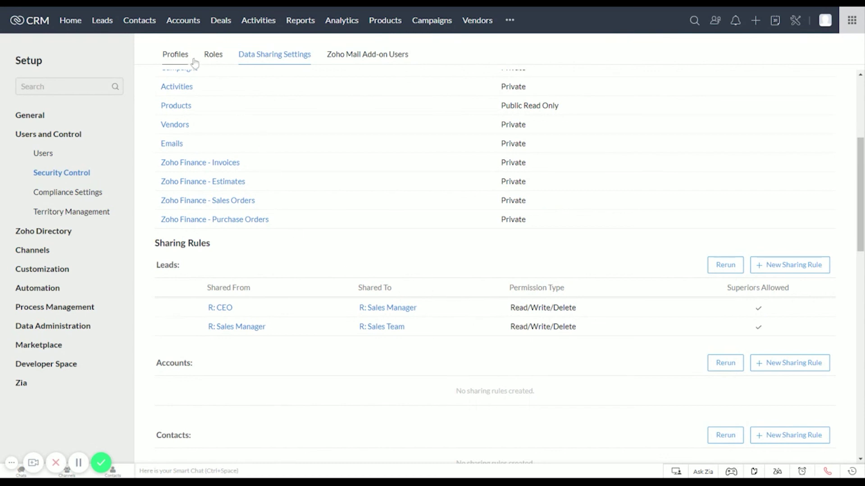
pyautogui.click(213, 55)
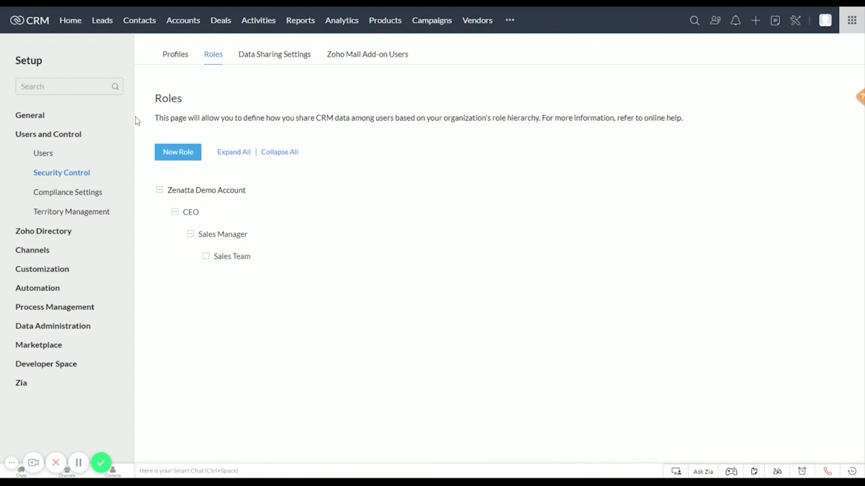
# Open General > Company Details and view Hierarchy Preference, set to Role Hierarchy.
pyautogui.click(37, 117)
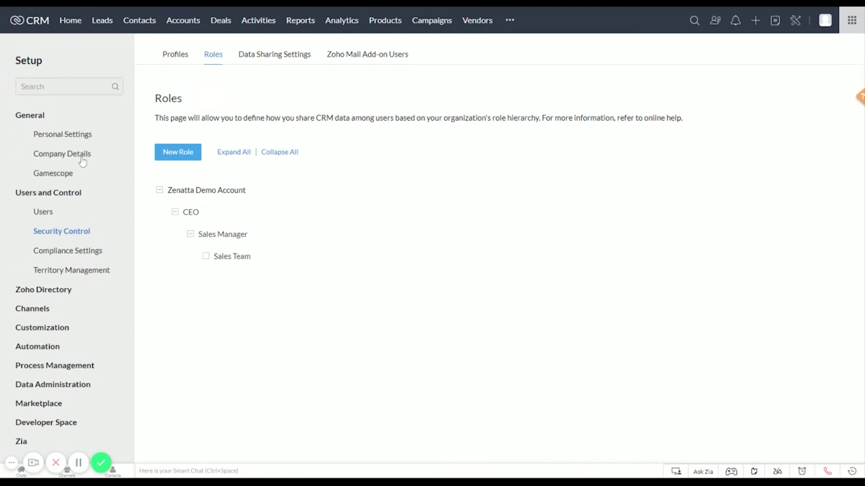
pyautogui.click(80, 155)
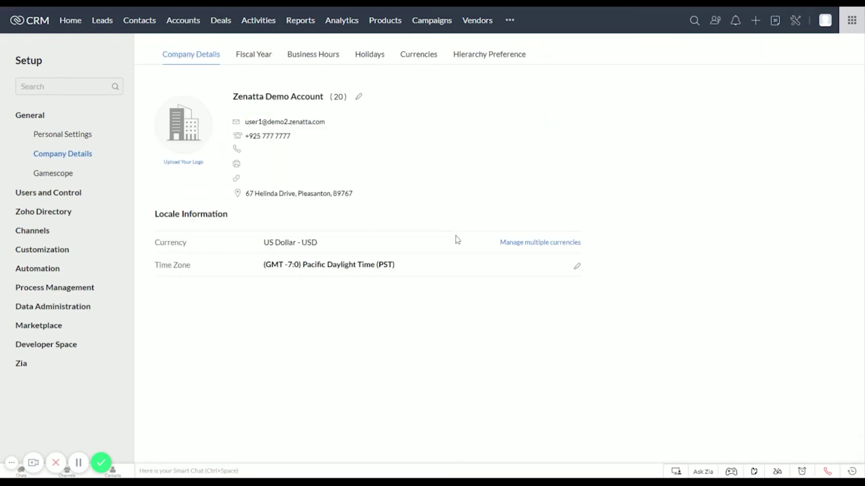
pyautogui.click(516, 59)
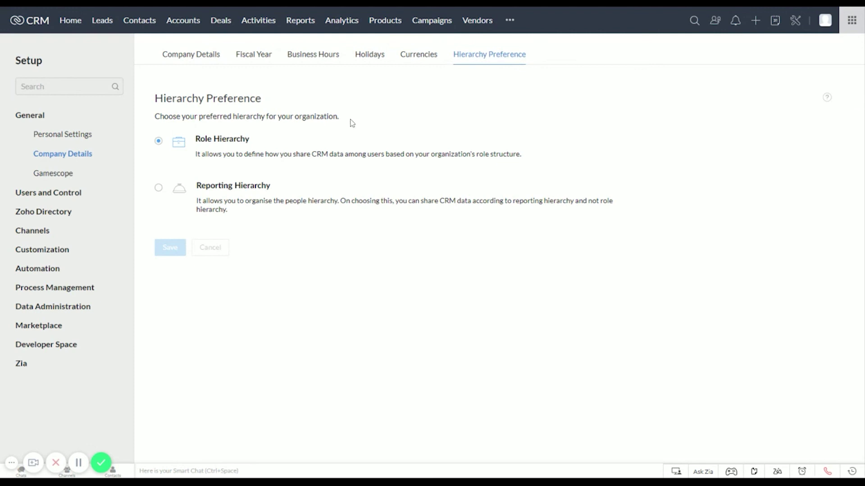